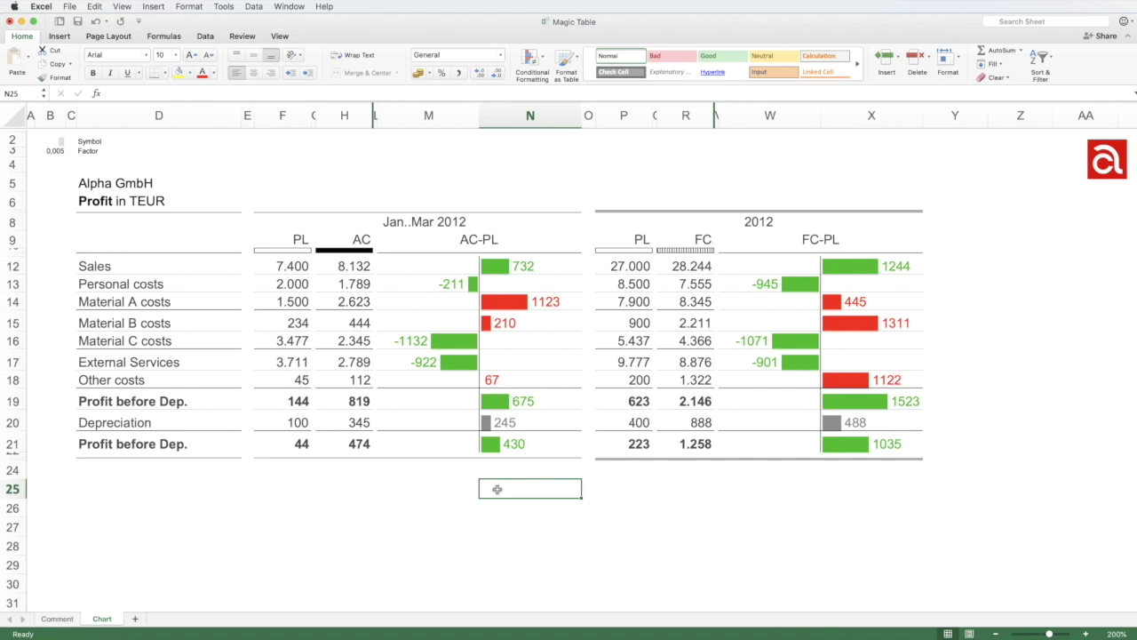
- Enter the formula =REPT("I";90) in cell N25 below the AC-PL variance column
type("=")
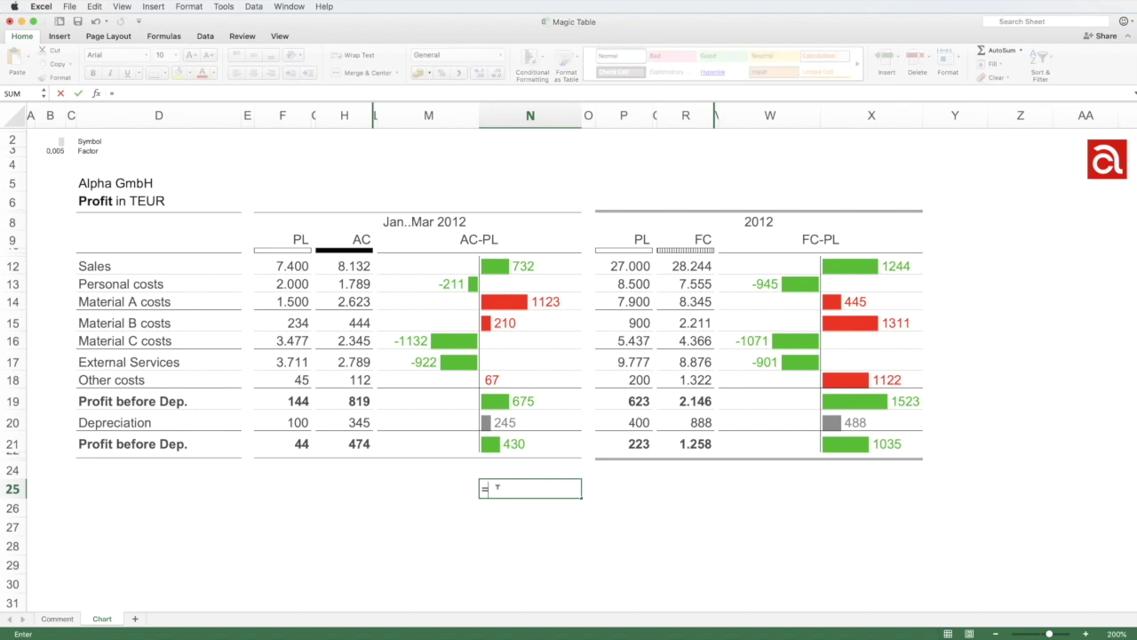
type("rept(")
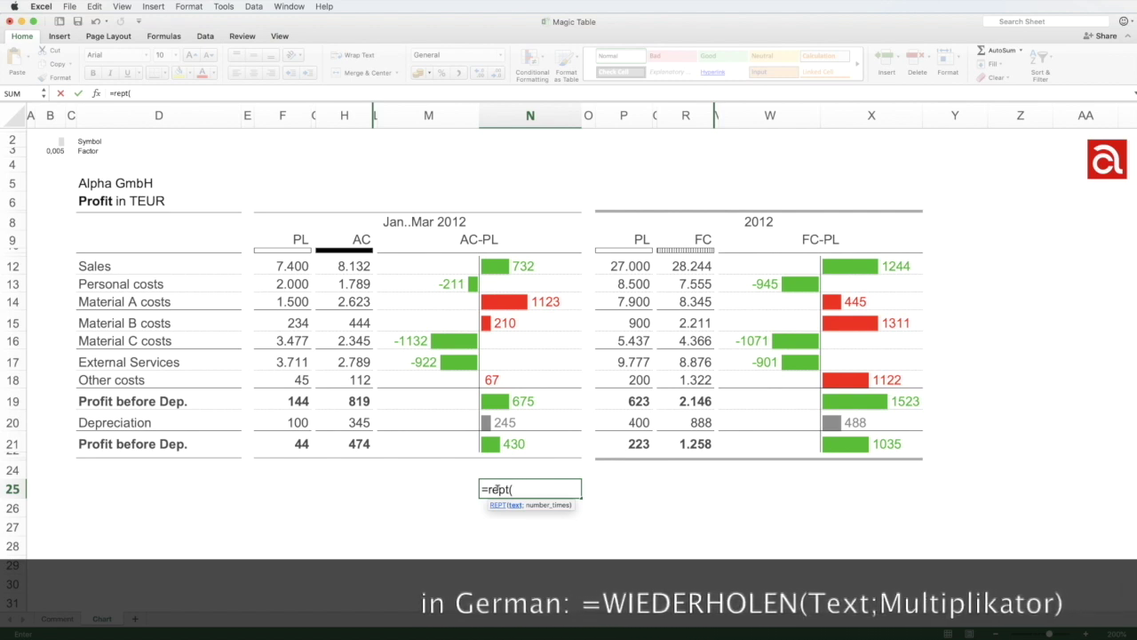
type("\"")
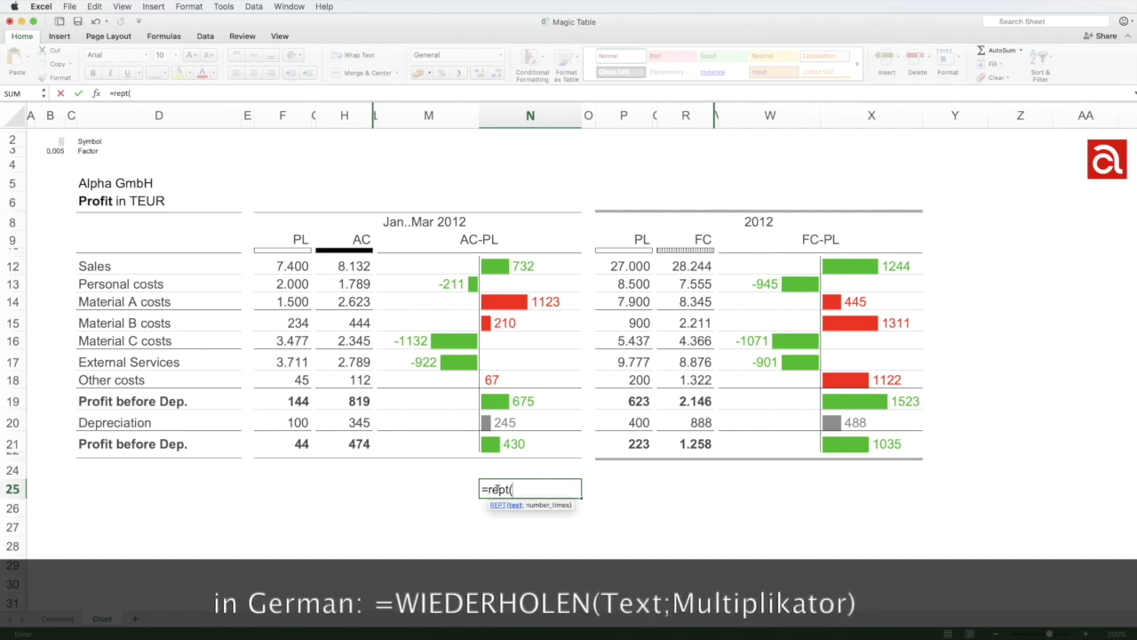
type("|")
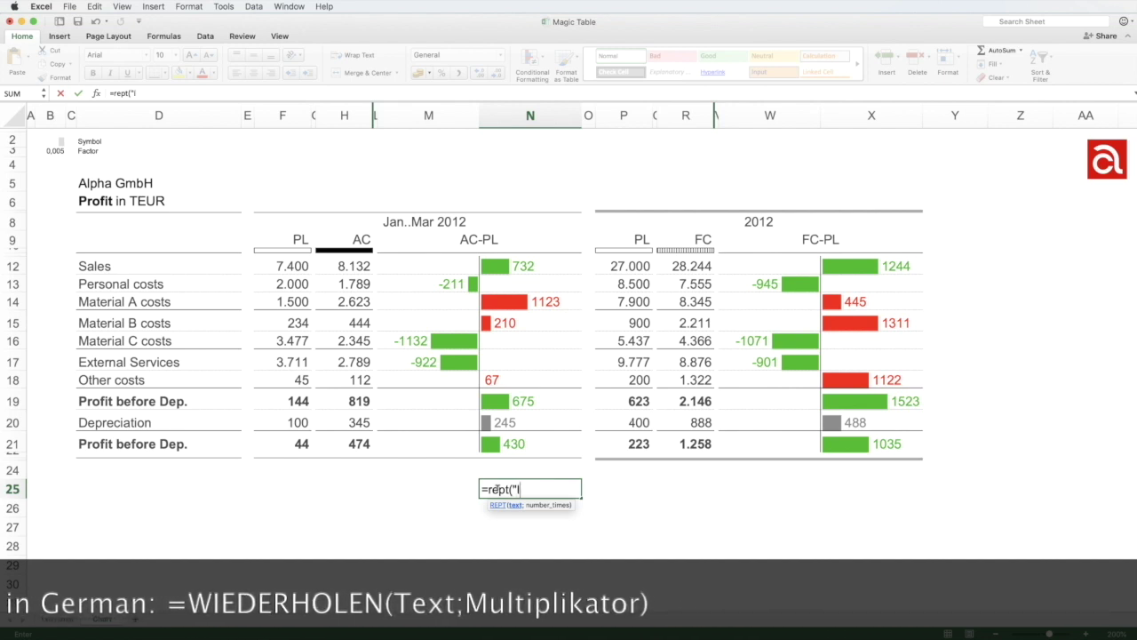
type("\";")
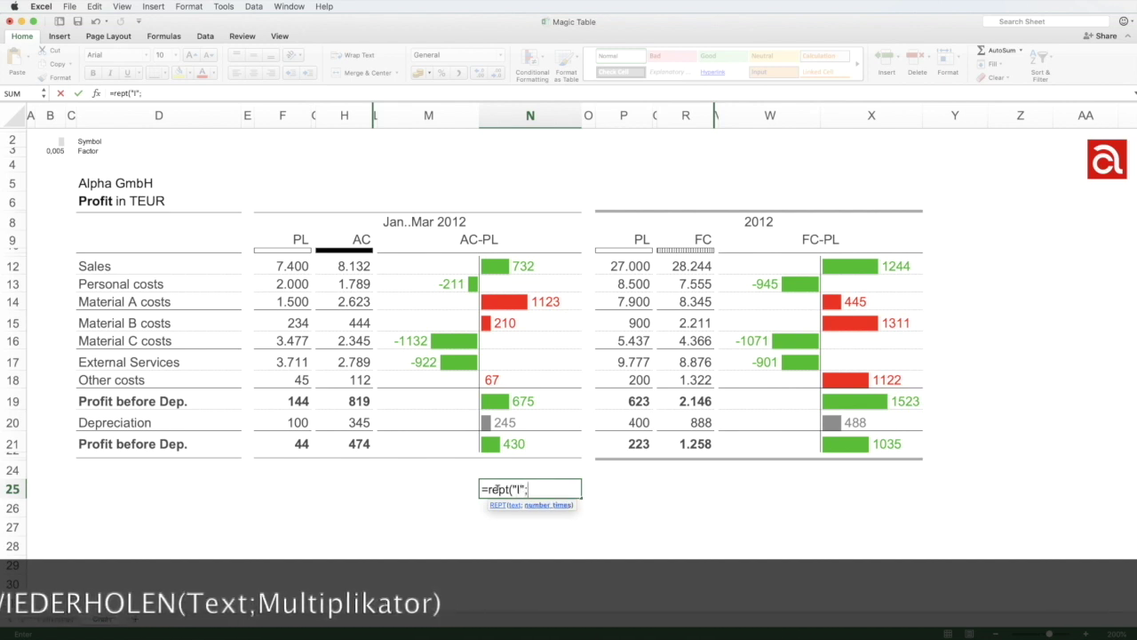
type("90")
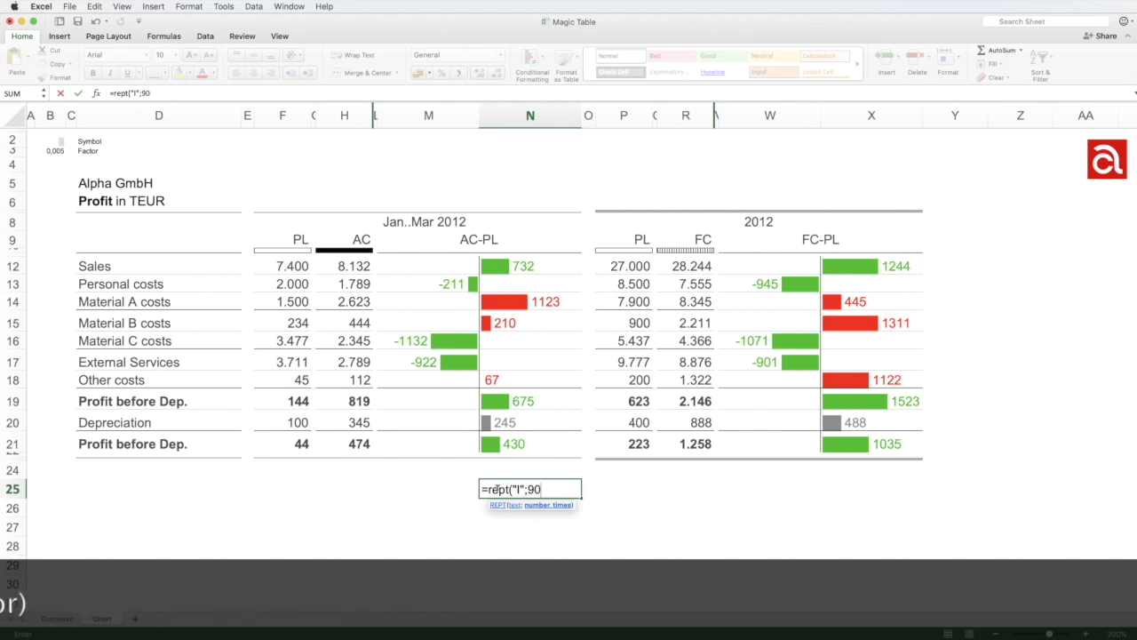
type(")")
key("Return")
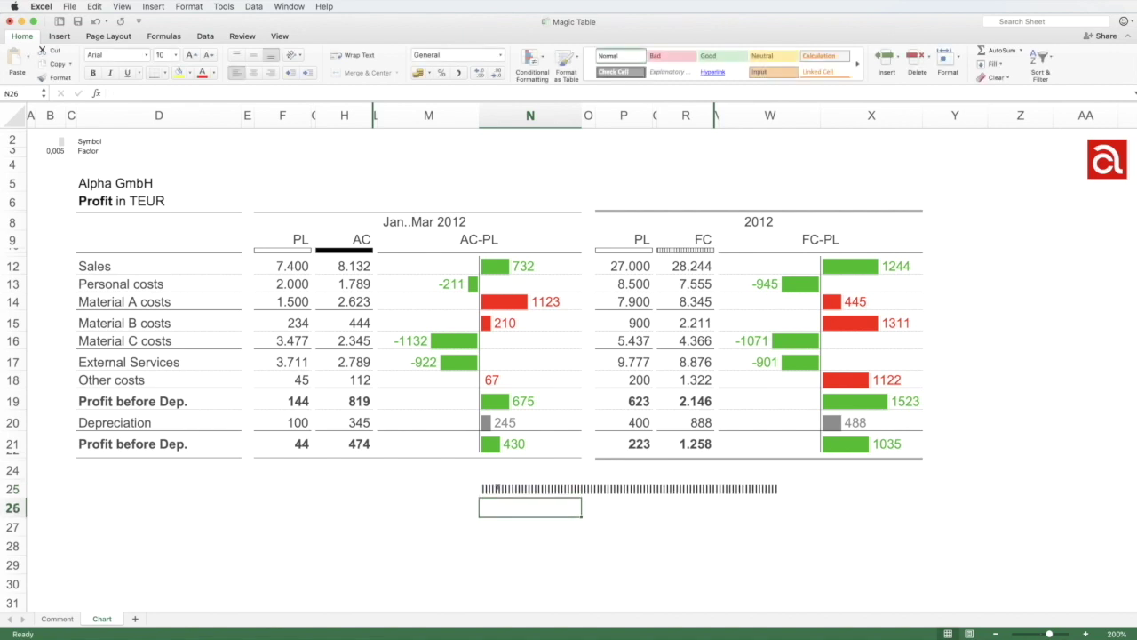
- Replace the formula in N25 with =REPT(B2;M25), using the Symbol cell as text and M25 as the repeat count
left_click(530, 488)
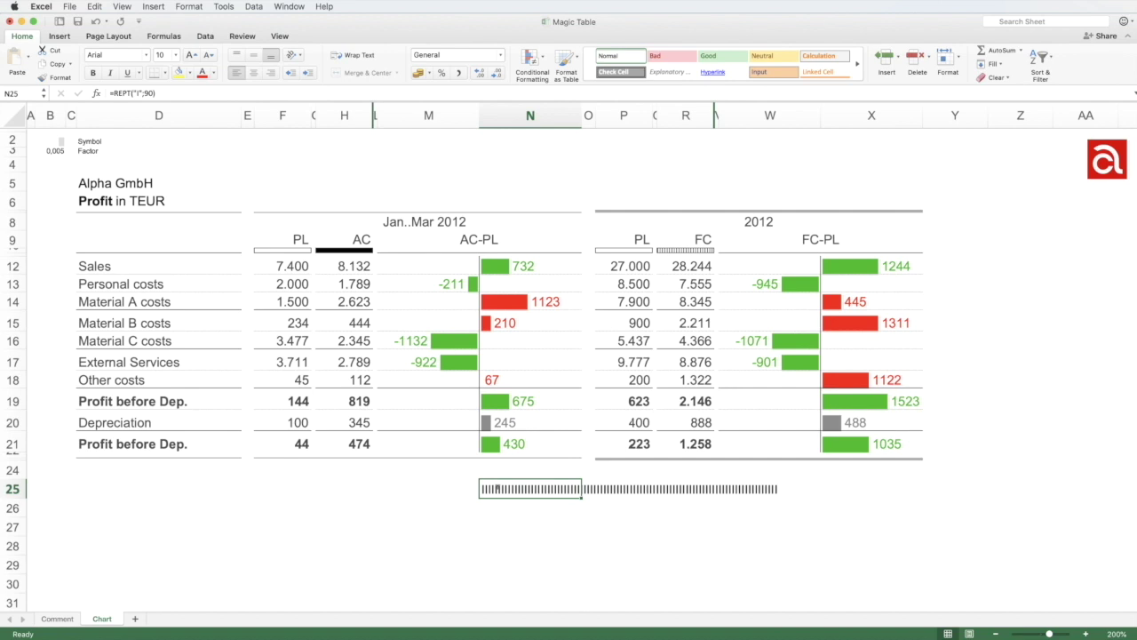
type("=rept(")
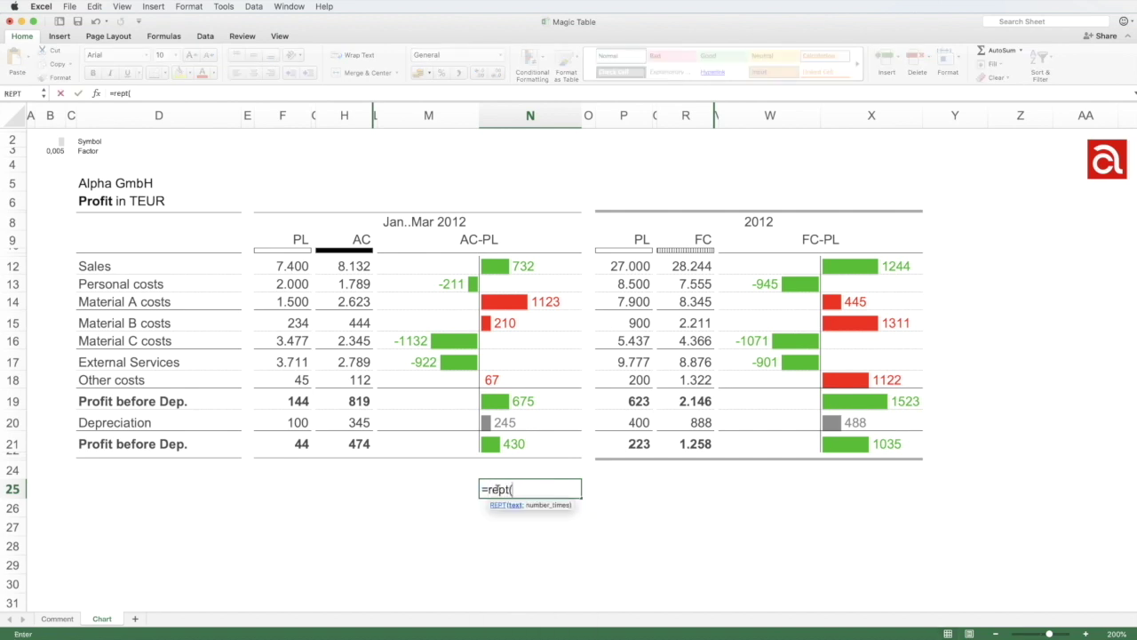
left_click(62, 140)
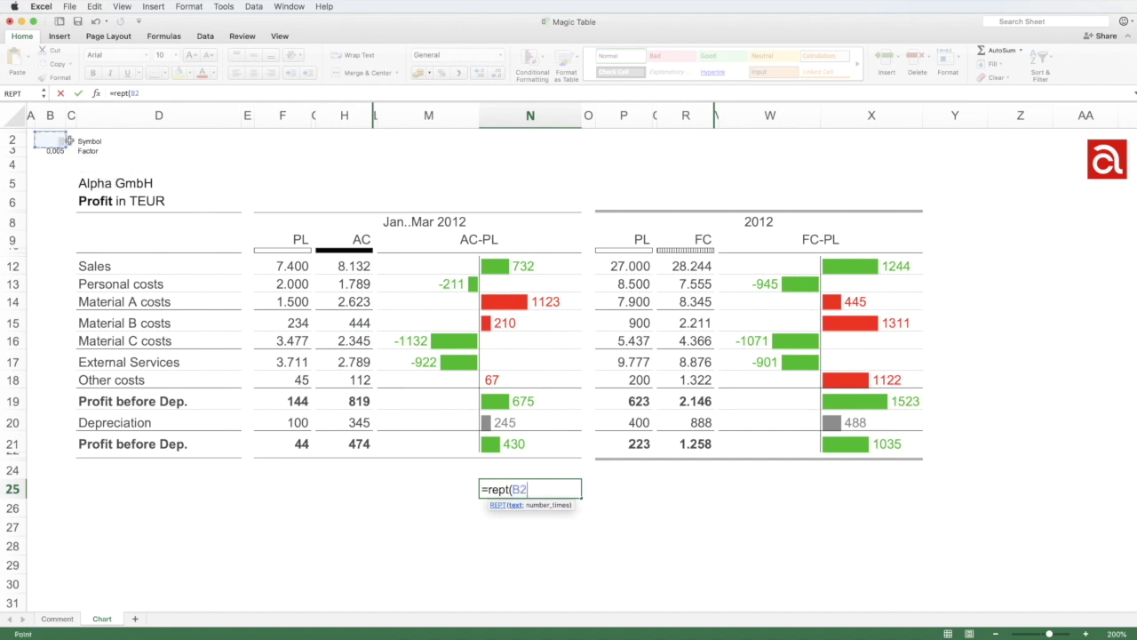
type(";")
left_click(450, 488)
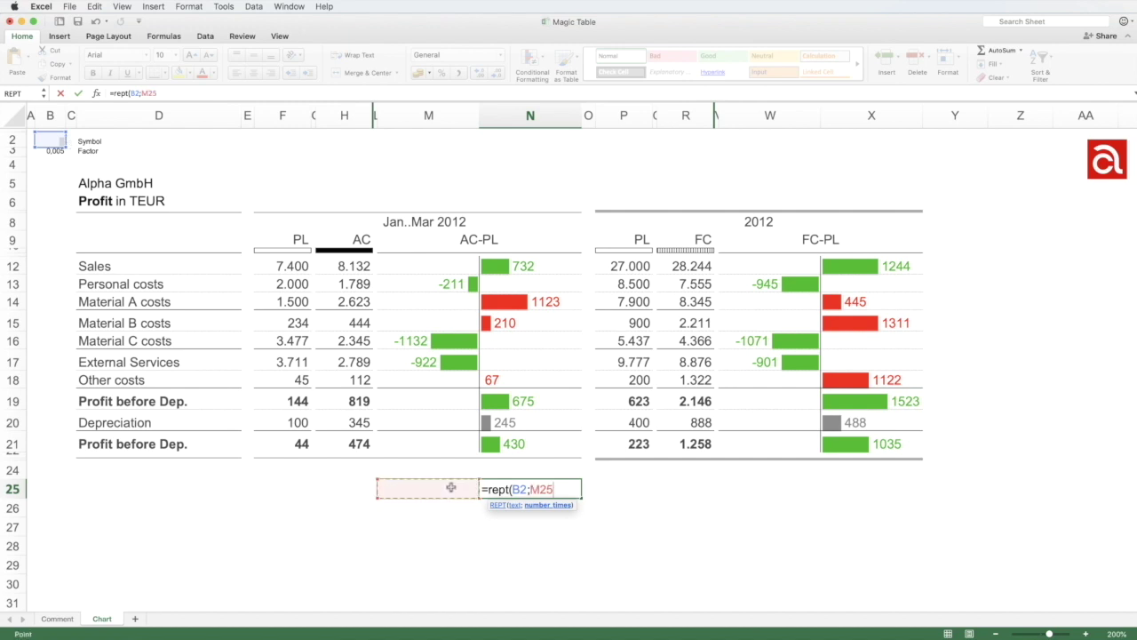
type(")")
key("Return")
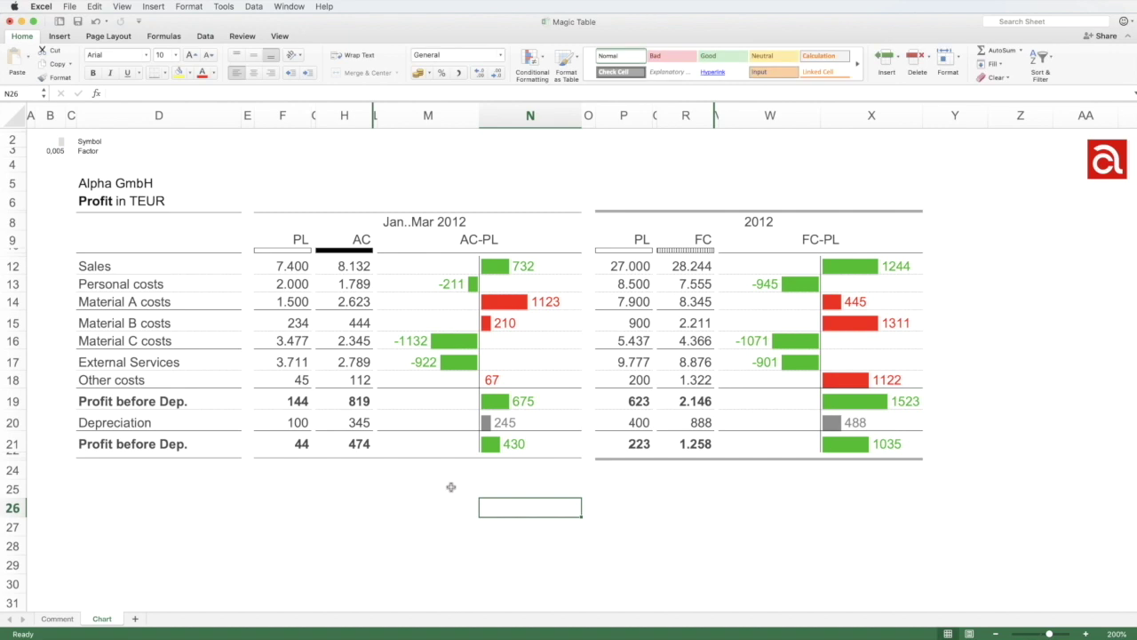
- Enter 90 in cell M25 as the repeat count for the bar formula
left_click(451, 487)
type("90")
key("Return")
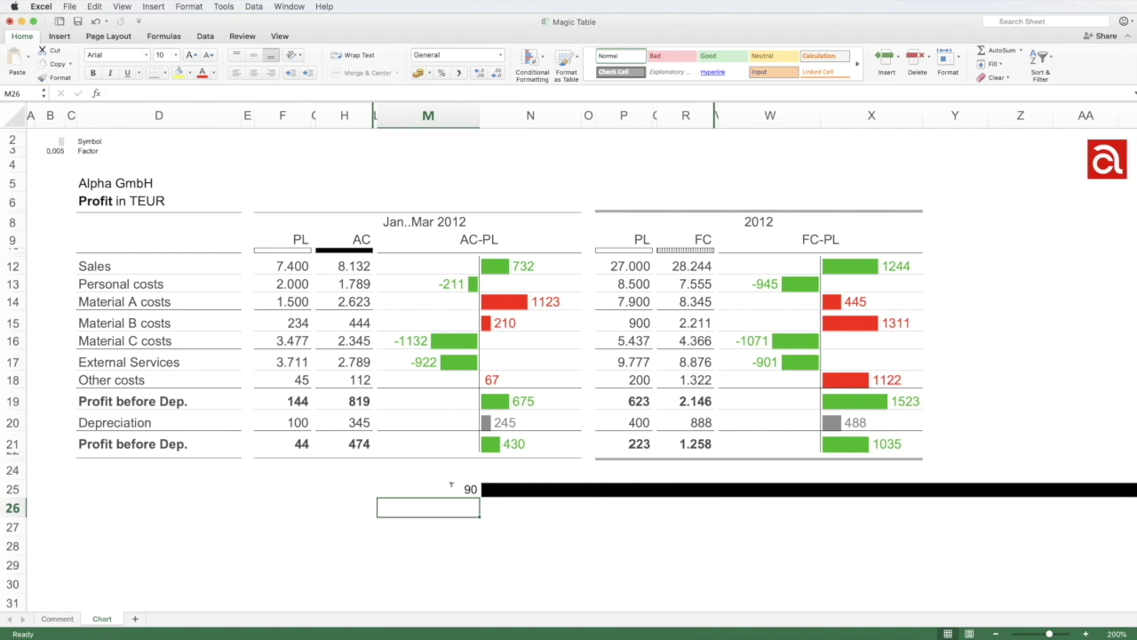
- Set the repeat count in cell M25 to 10
left_click(450, 487)
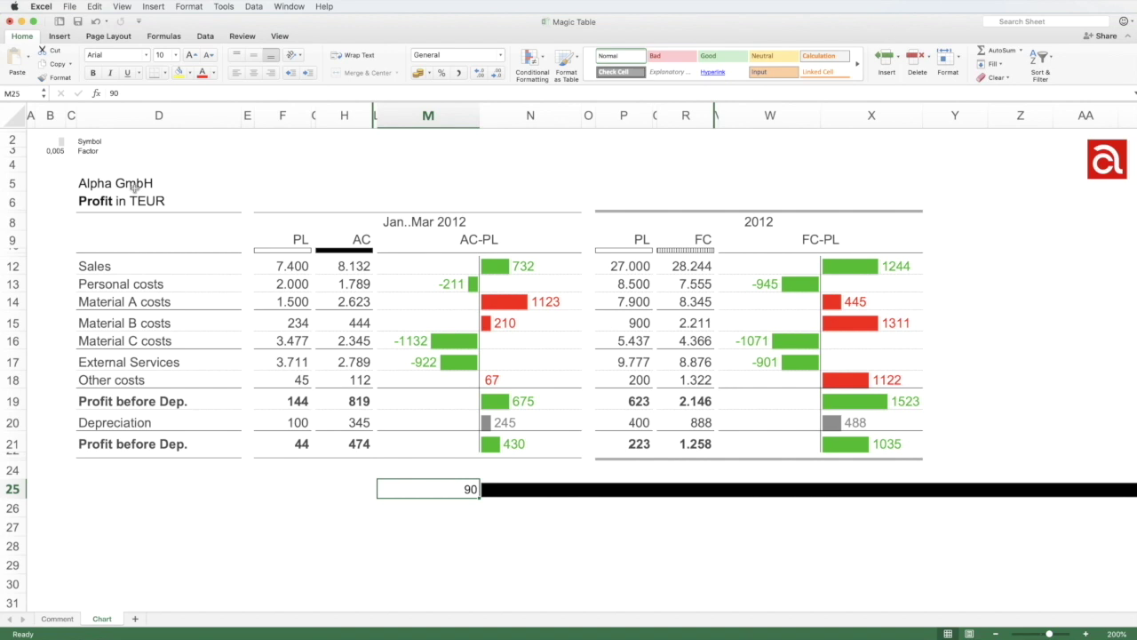
left_click(55, 151)
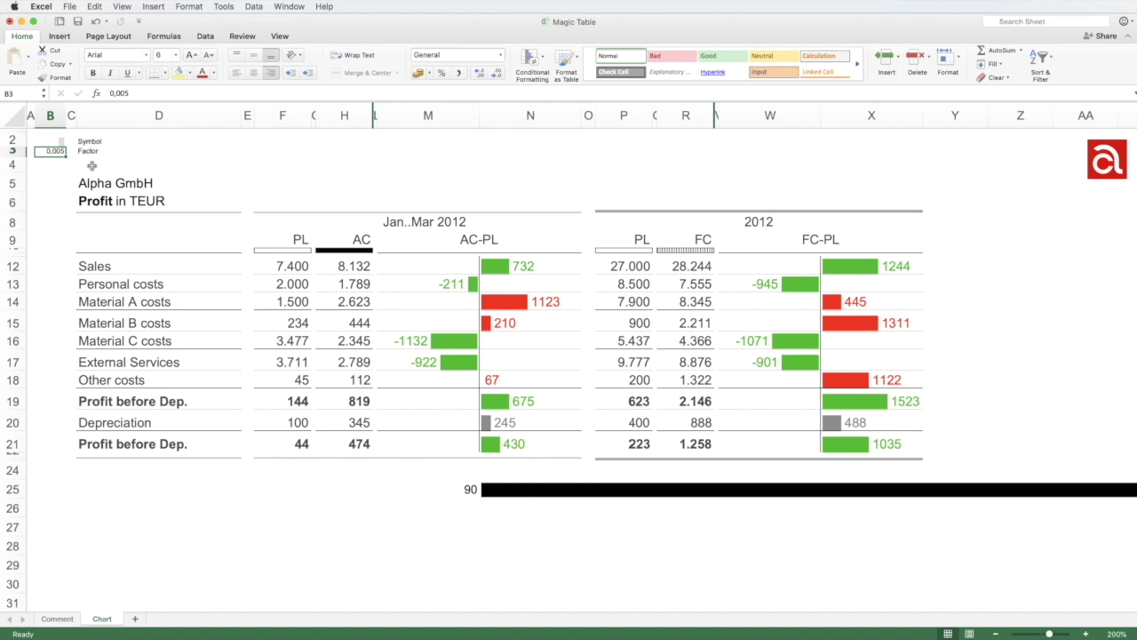
left_click(461, 490)
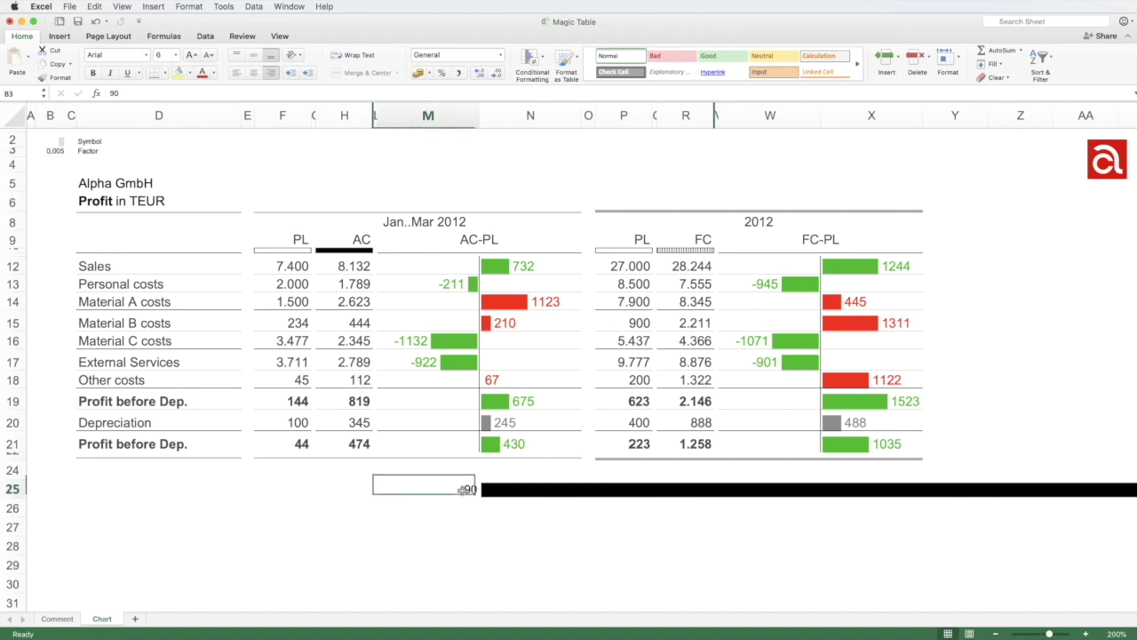
type("10")
key("Return")
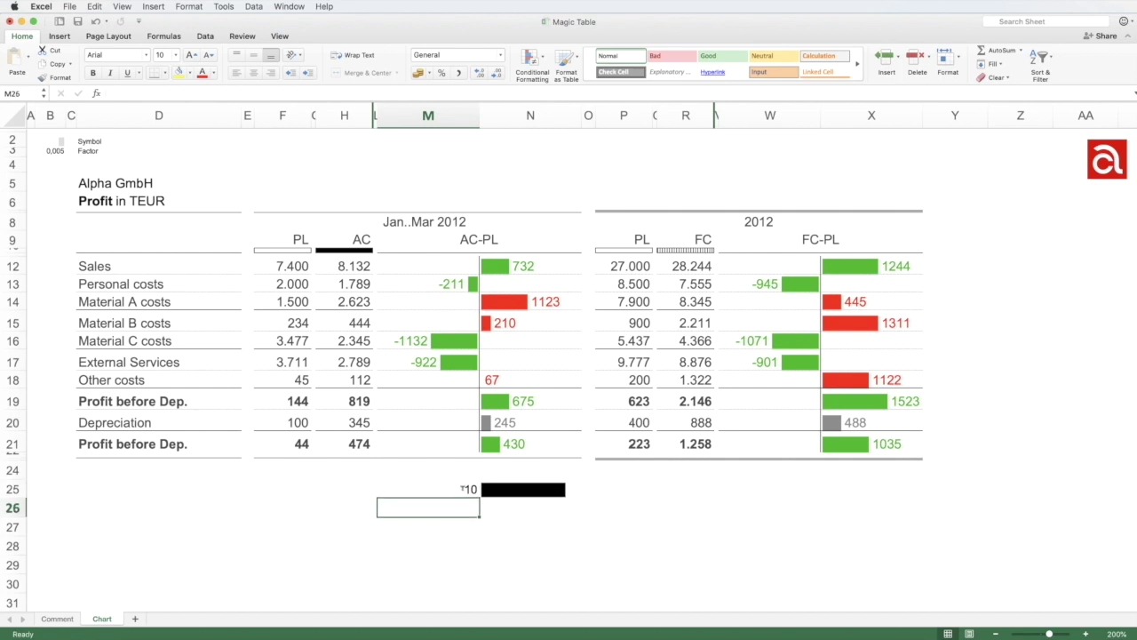
- Extend the N25 formula to =REPT(B2;M25)&" "&M25 so the bar carries its value as a label
left_click(462, 488)
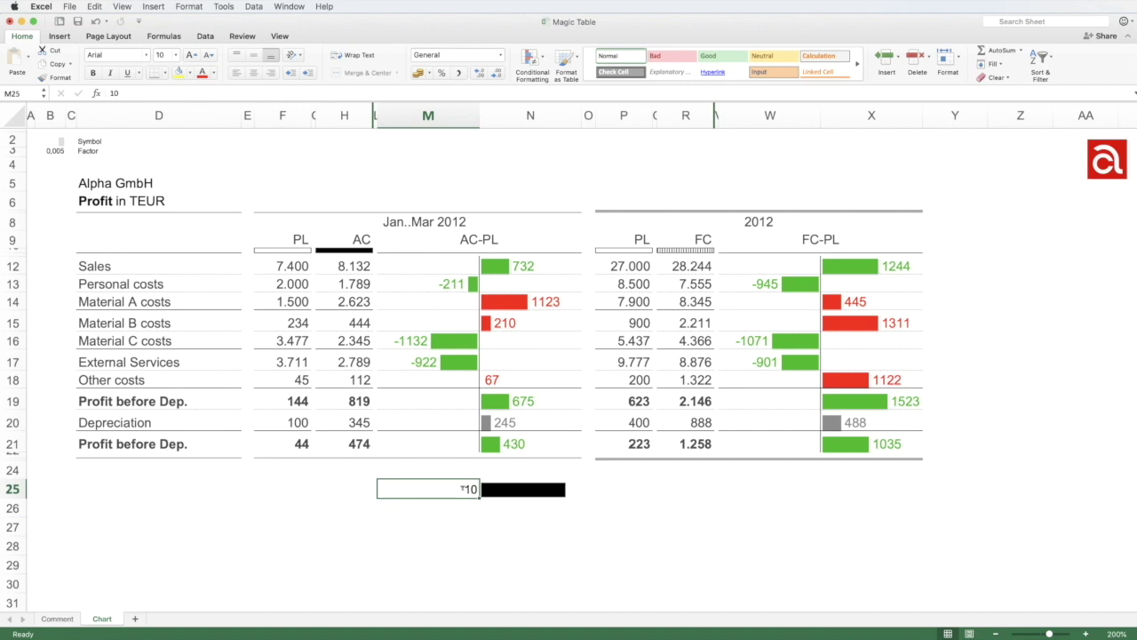
left_click(512, 491)
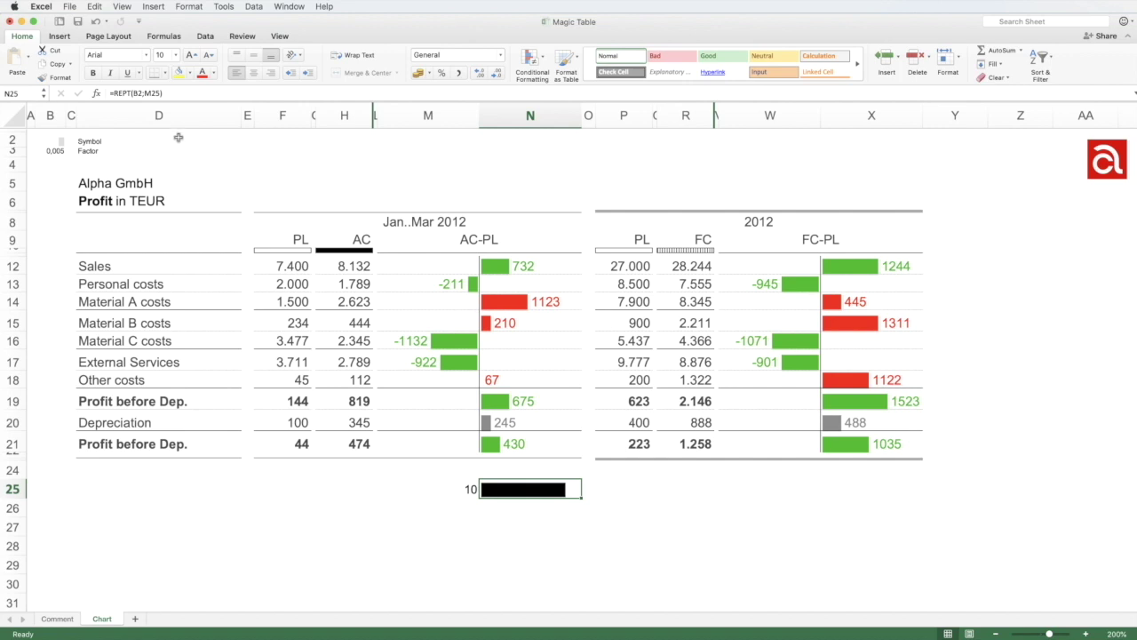
left_click(152, 88)
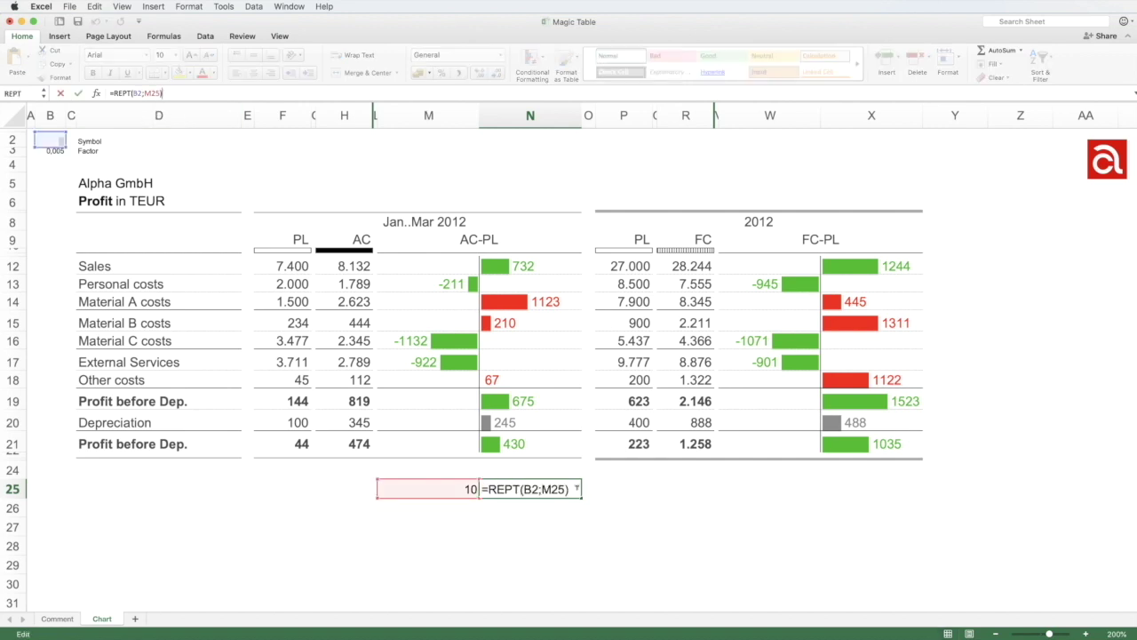
left_click(569, 489)
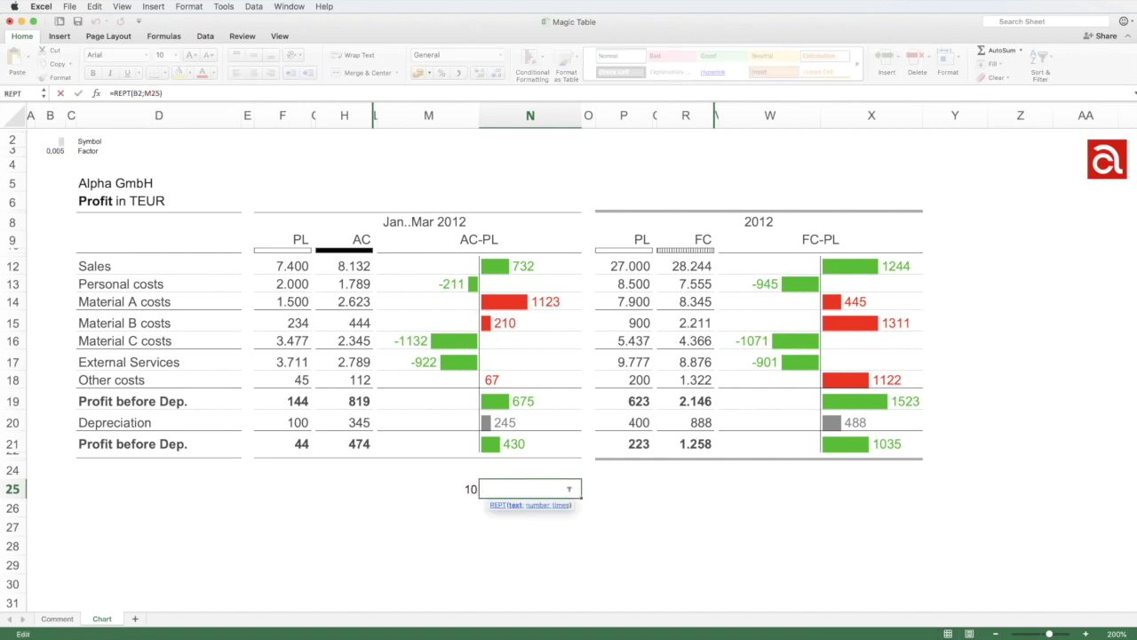
triple_click(569, 489)
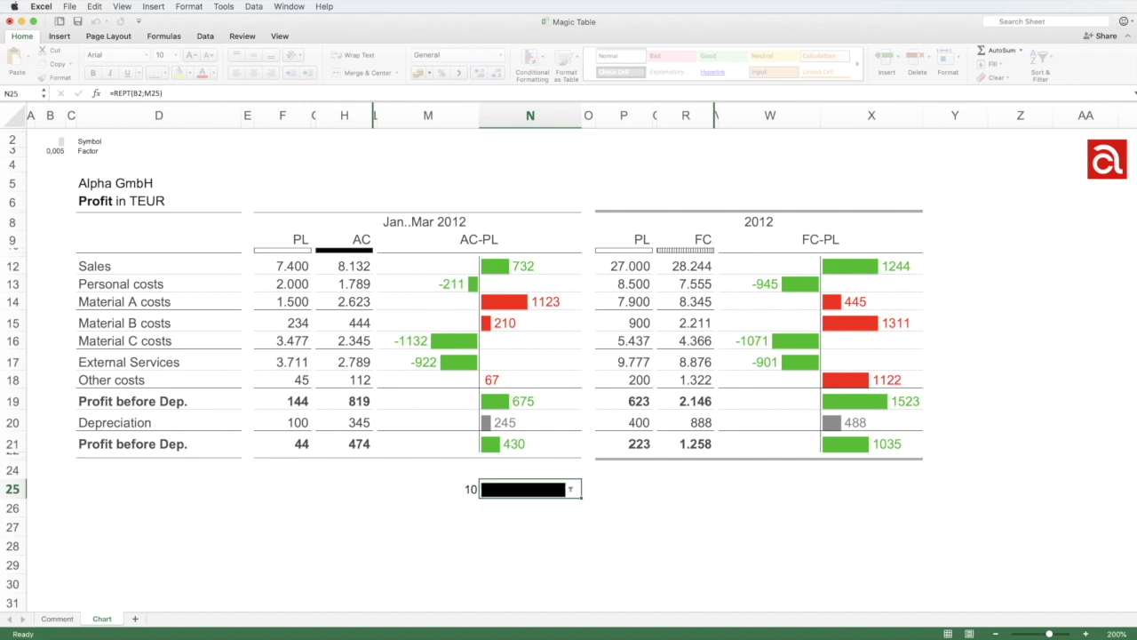
left_click(192, 92)
type("&")
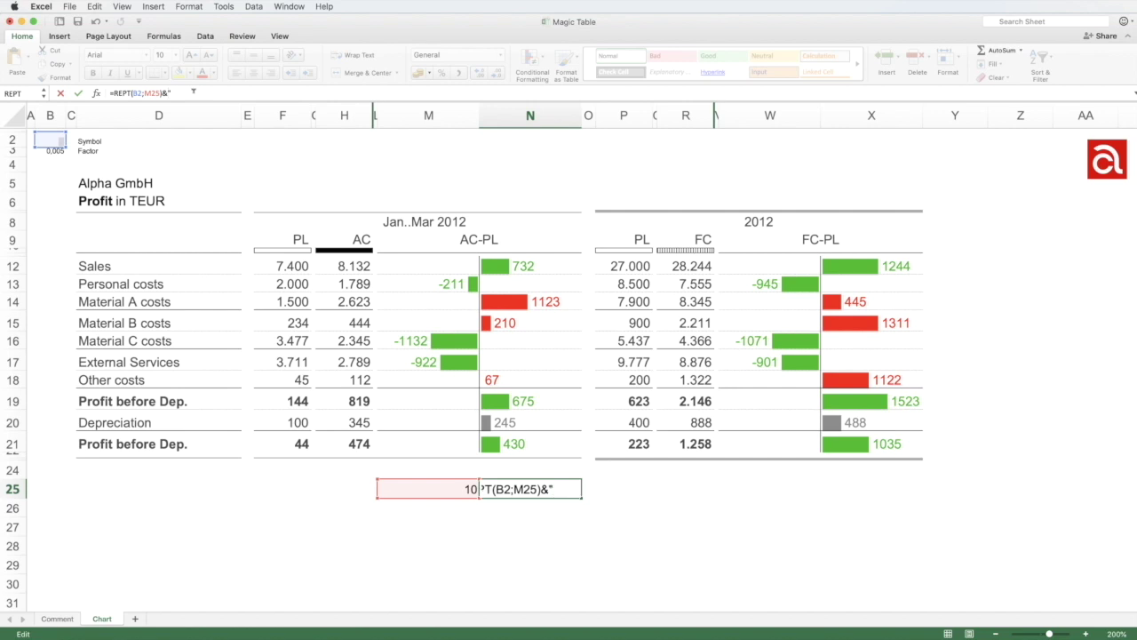
type("\"&")
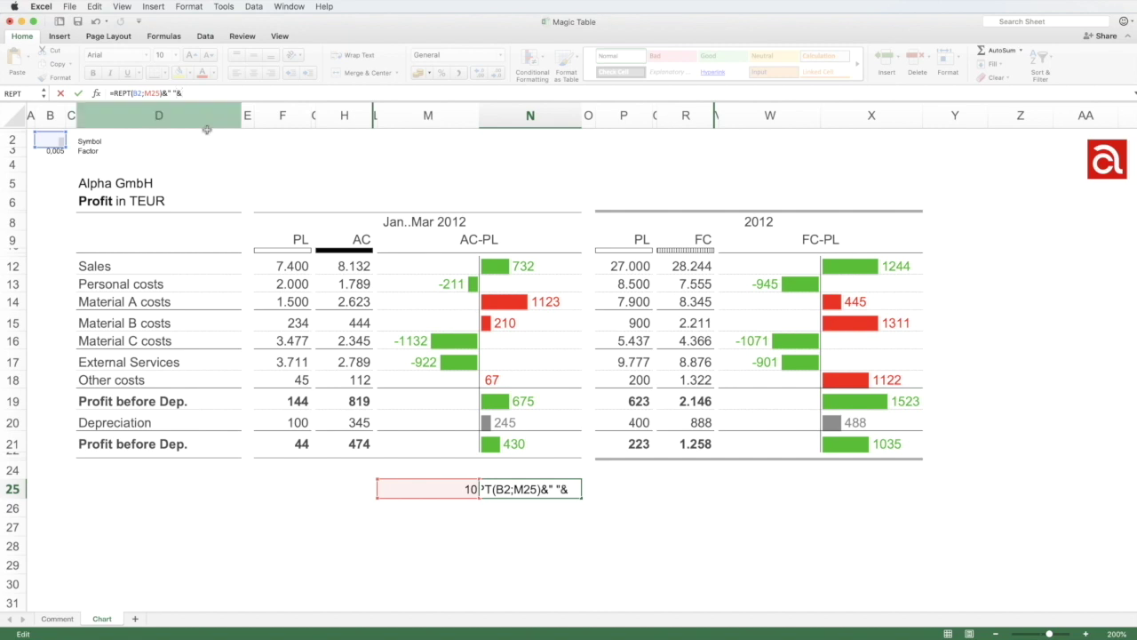
left_click(446, 489)
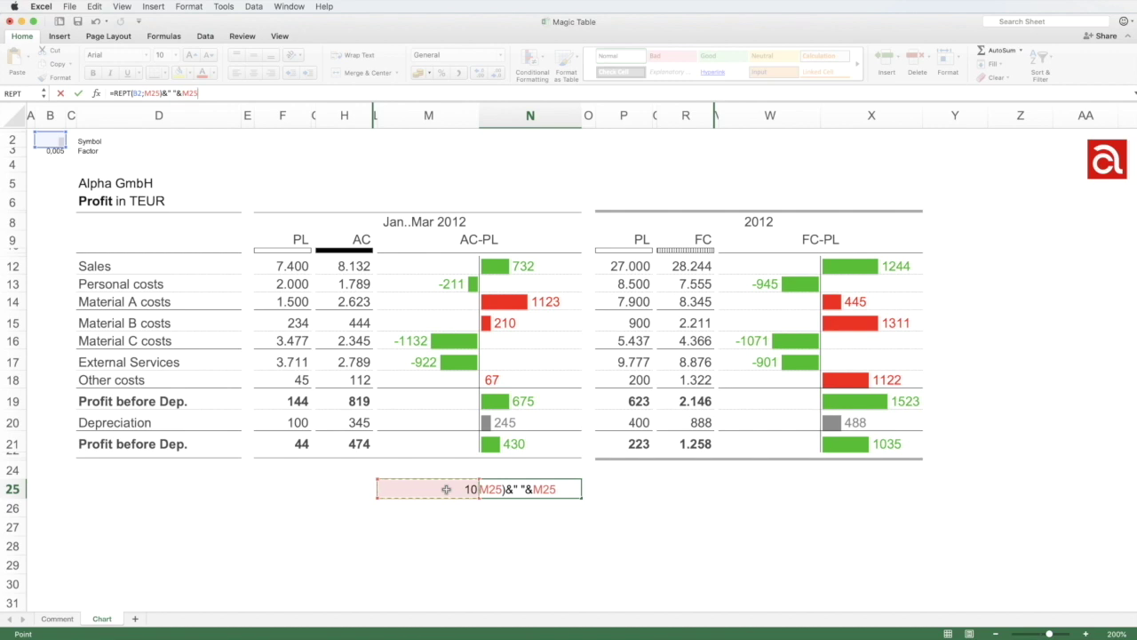
key("Return")
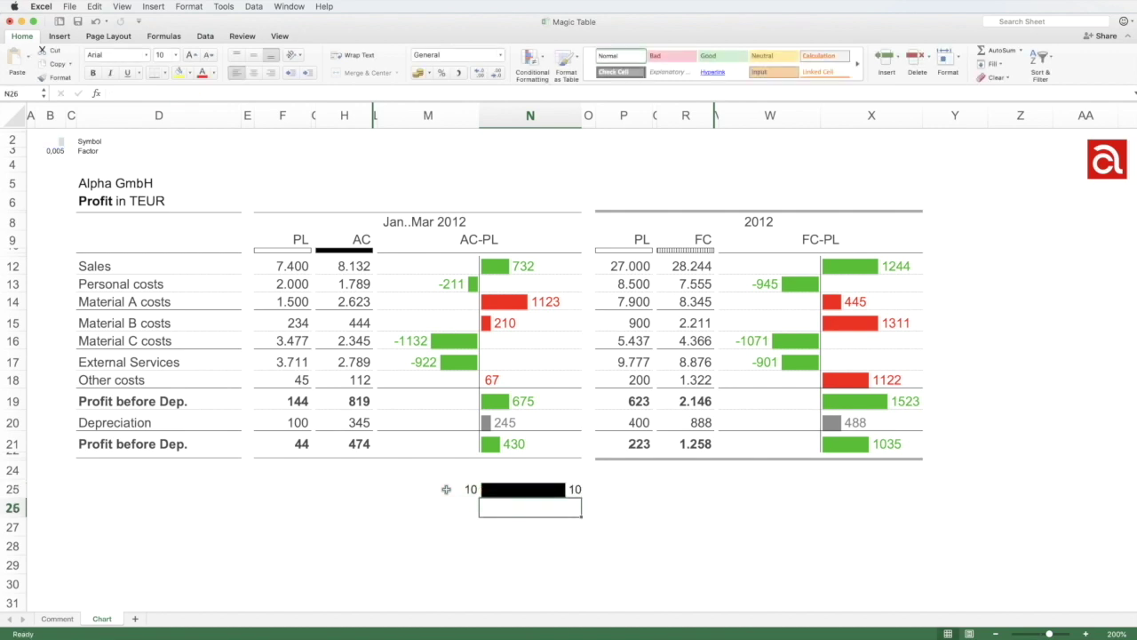
left_click(504, 537)
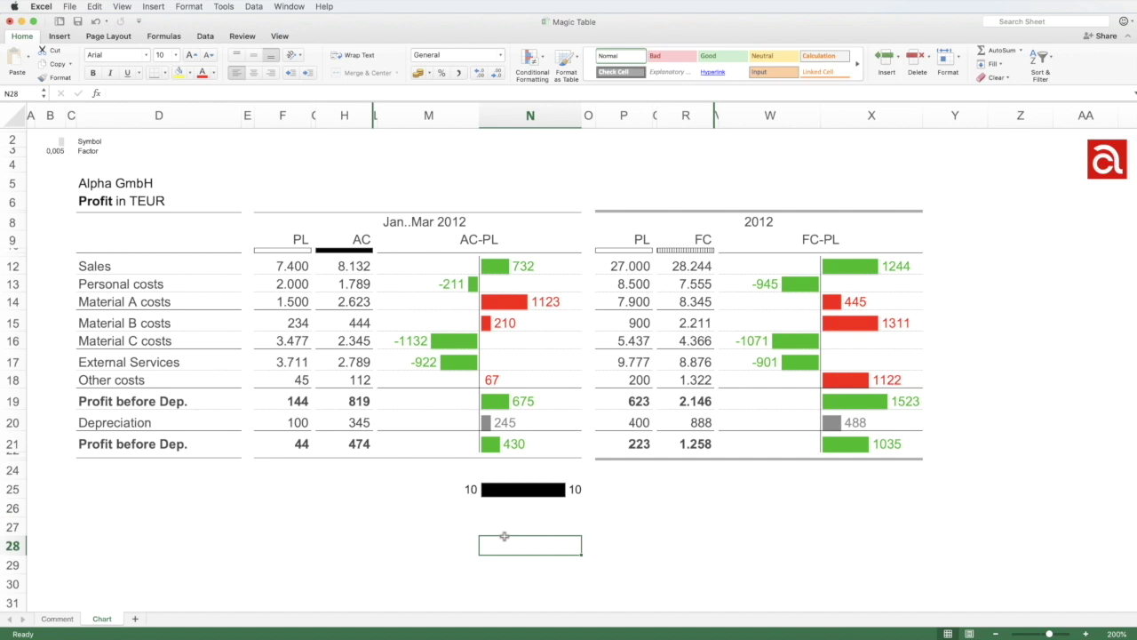
left_click(496, 489)
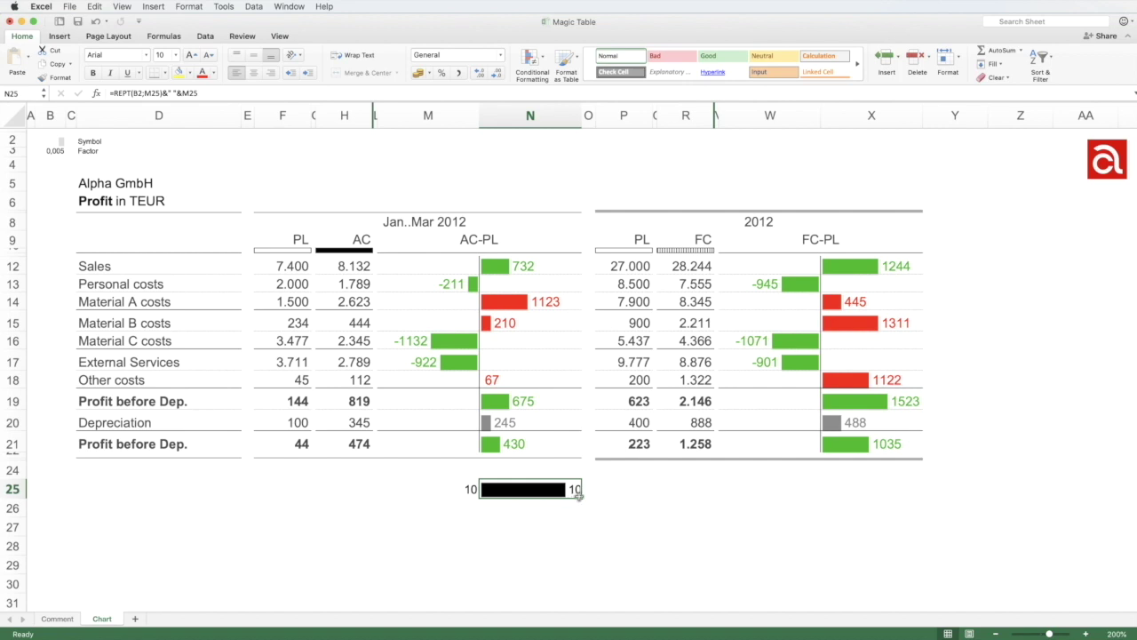
mouse_move(581, 499)
left_mouse_down()
mouse_move(582, 551)
mouse_move(579, 500)
left_mouse_up()
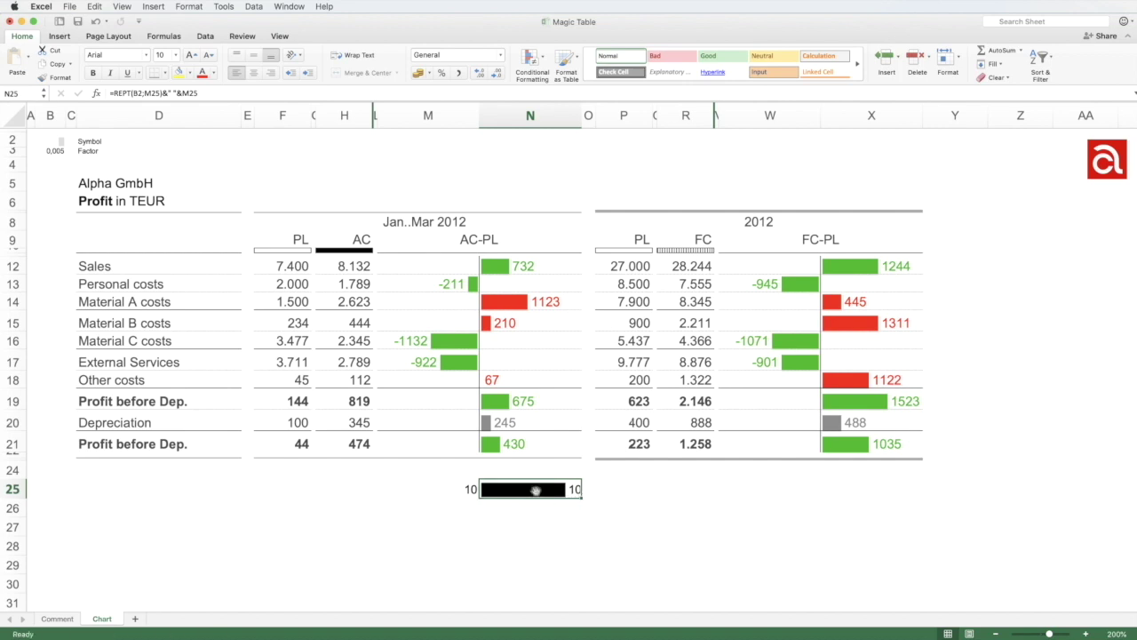